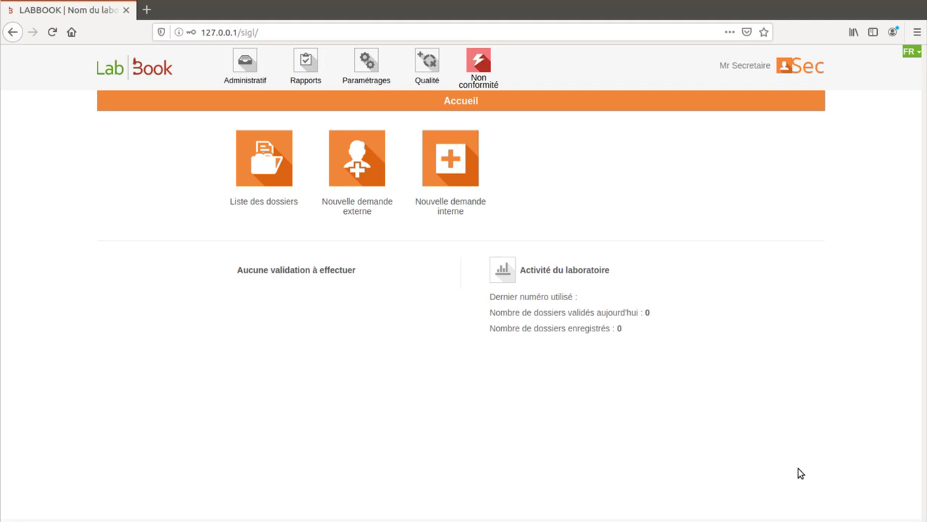
- Start a new external analysis request with the 'Nouvelle demande externe' tile
click(344, 170)
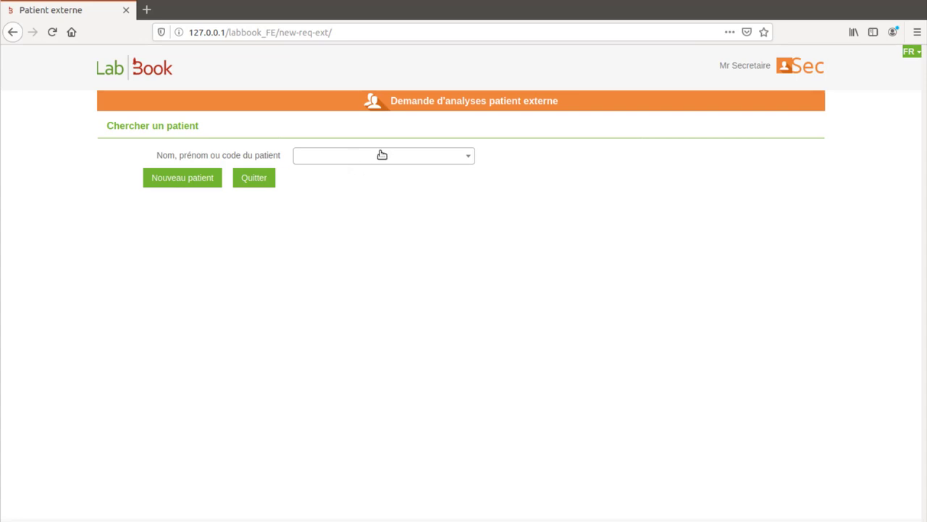
- Skip the existing-patient list and start a new patient record instead
click(323, 159)
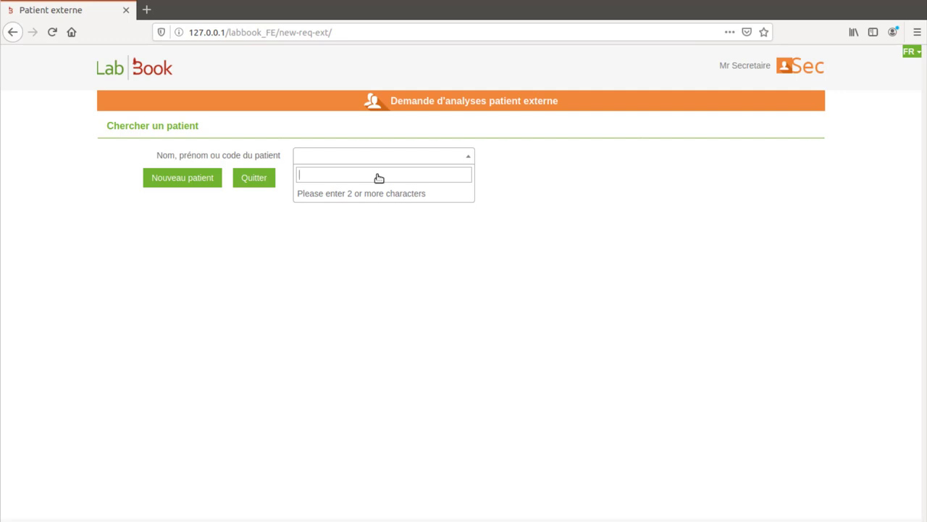
click(352, 278)
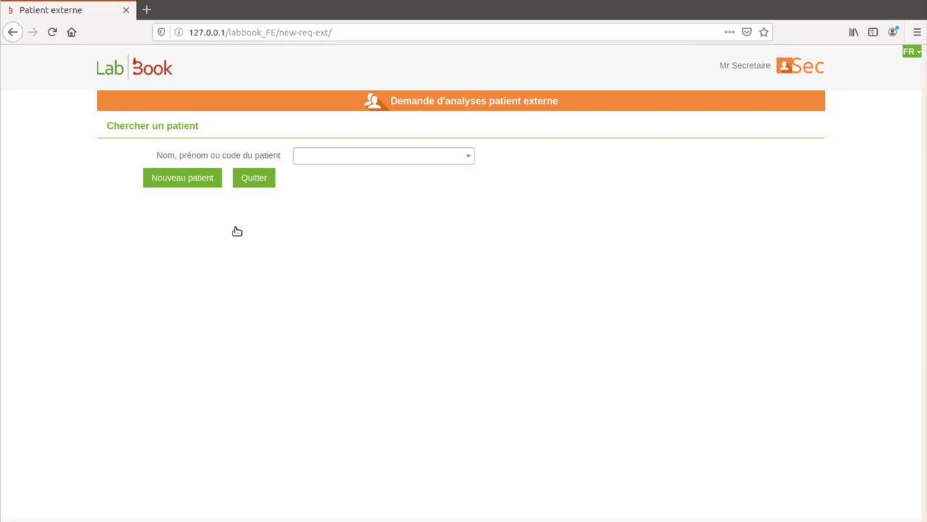
click(208, 180)
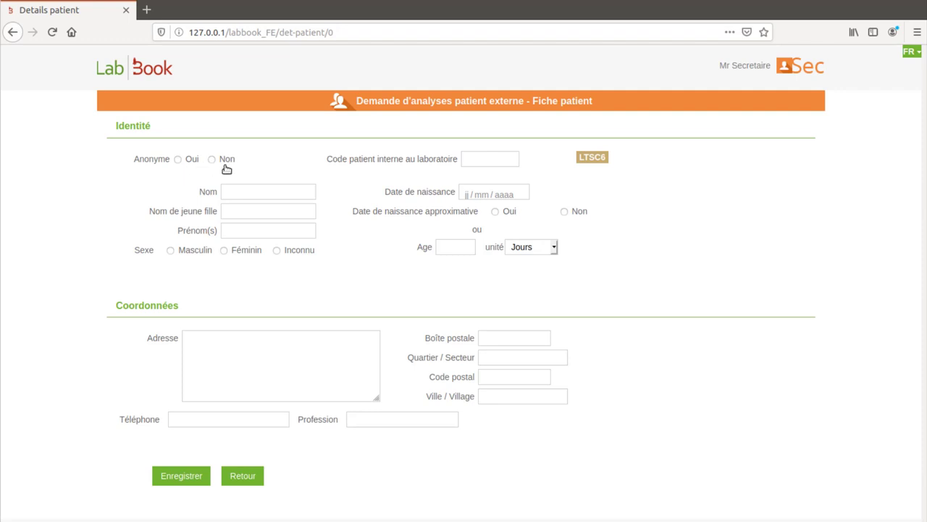
- Mark the patient not anonymous, enter her surname and first name, and set sex to Féminin
click(211, 159)
click(238, 195)
text(Stark)
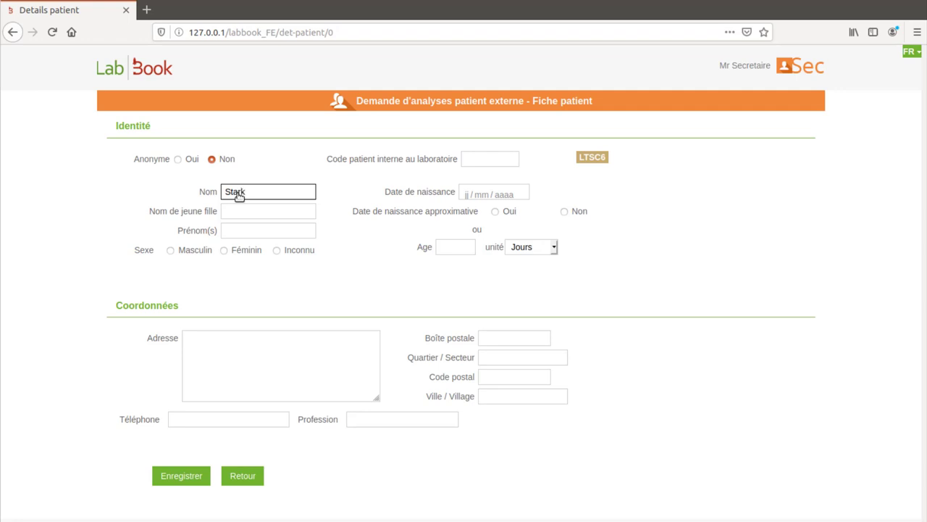
click(240, 232)
text(Sam)
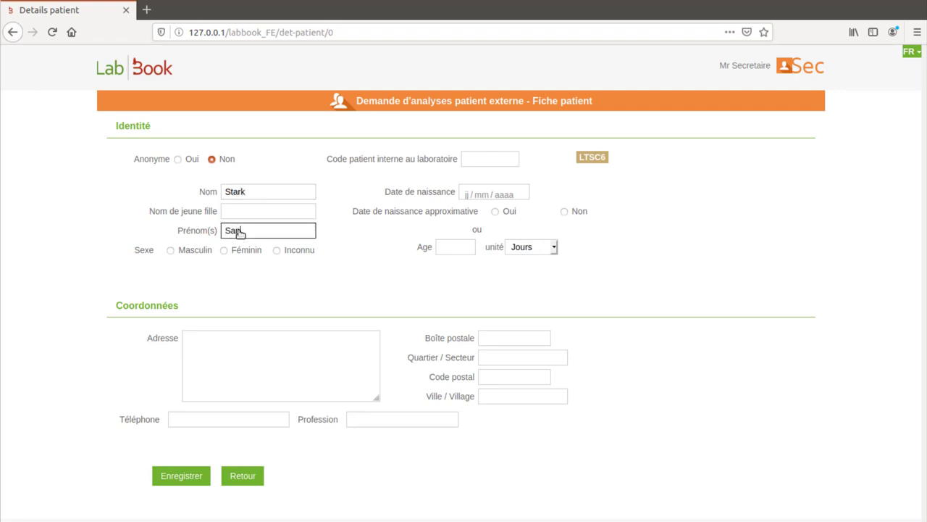
text(sa)
click(225, 251)
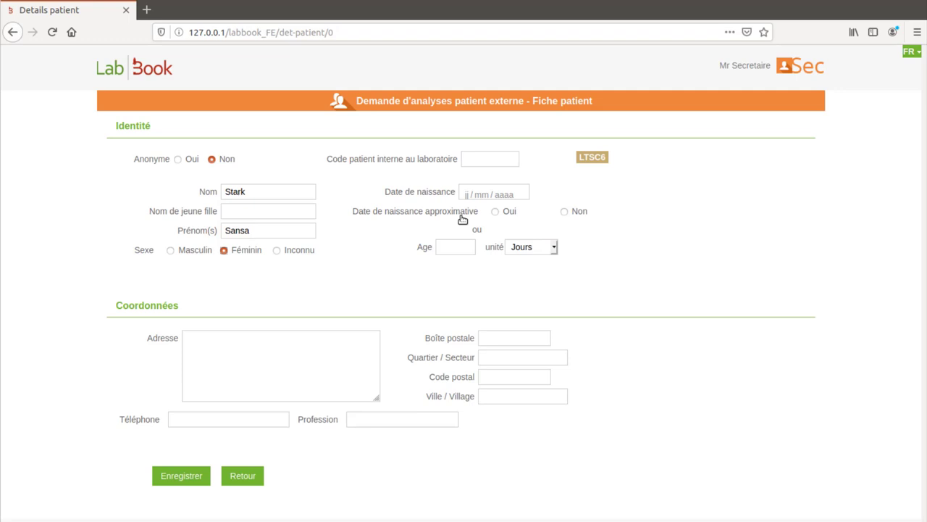
click(478, 196)
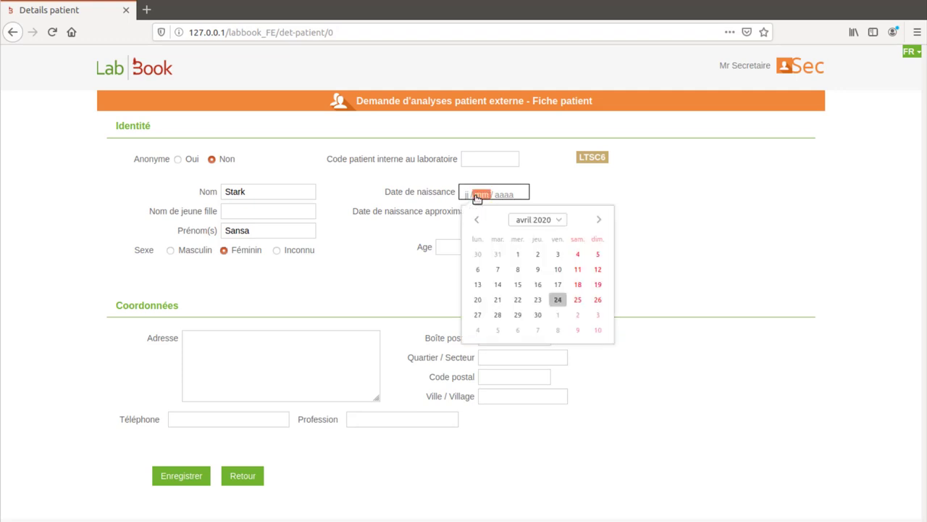
- Set the birth date to 04/04/2018 (age 2 years), marked as not approximate
click(549, 220)
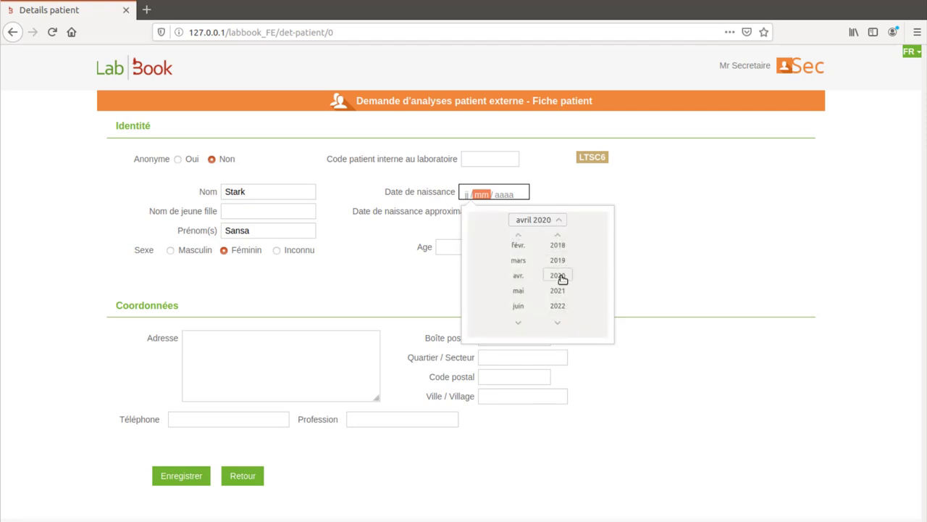
click(561, 249)
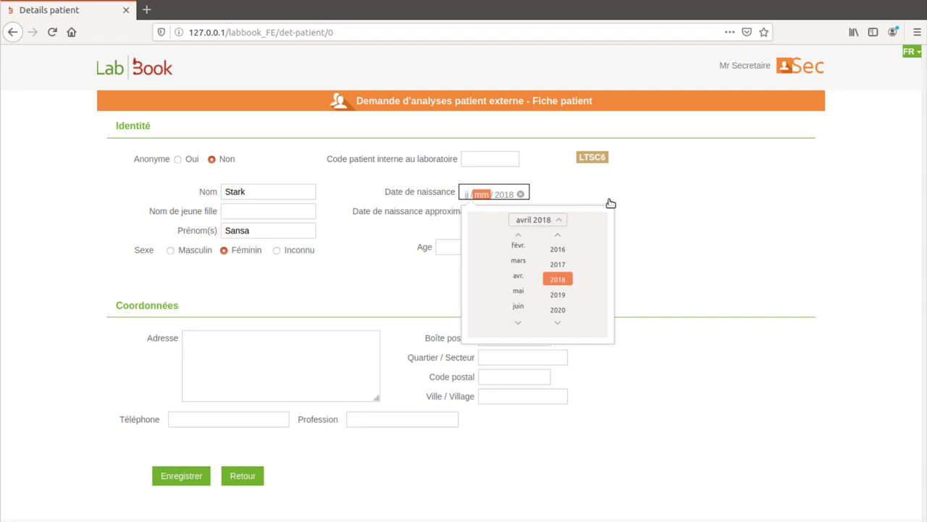
click(518, 278)
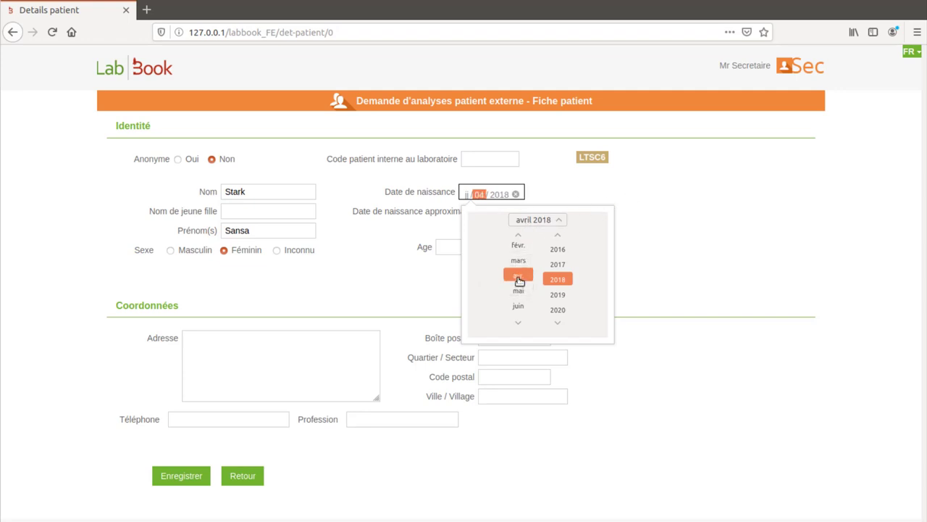
click(603, 188)
click(468, 197)
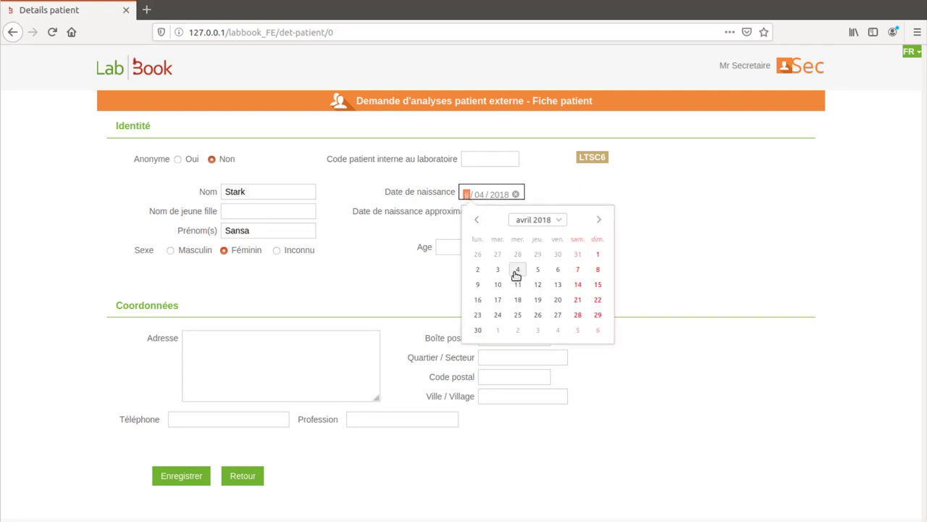
click(517, 272)
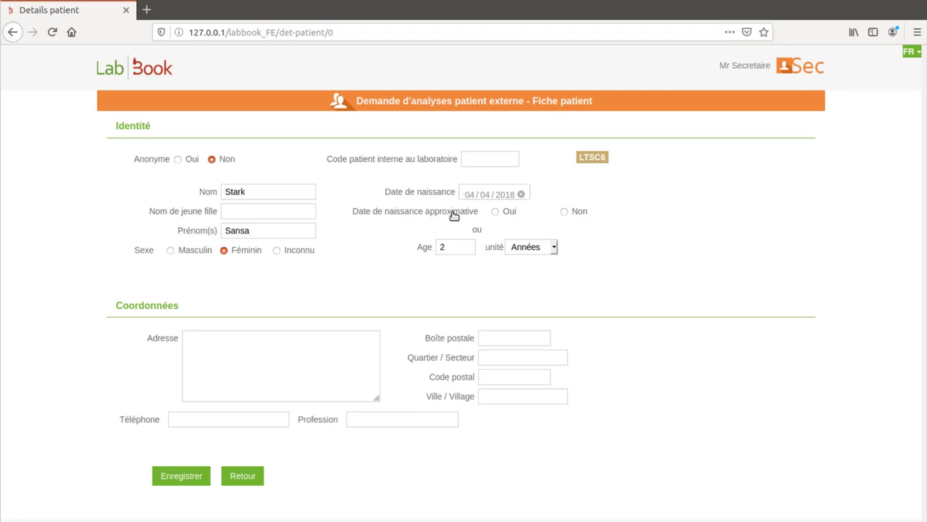
click(564, 212)
- Save the new patient record, leaving the telephone empty
click(229, 422)
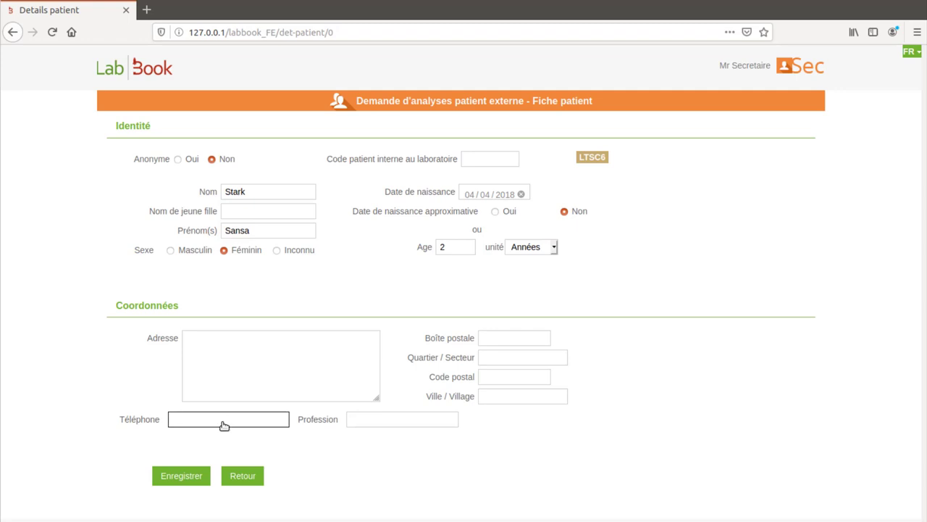
click(194, 478)
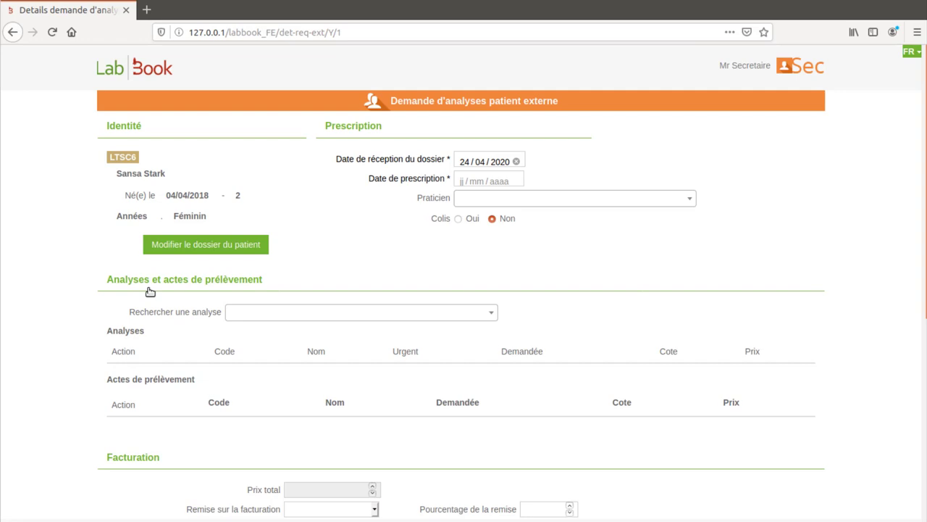
- Set the prescription date to 24/04/2020, leaving the practitioner unselected
click(463, 181)
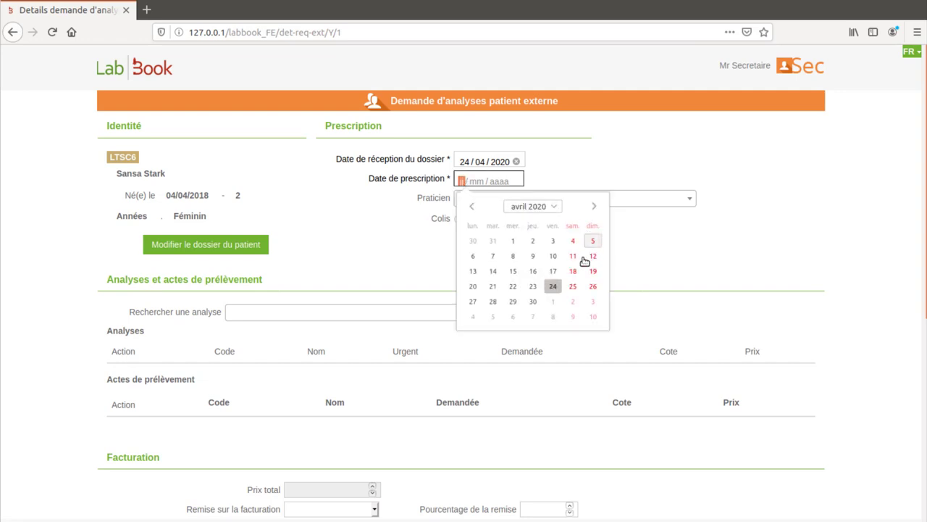
click(552, 287)
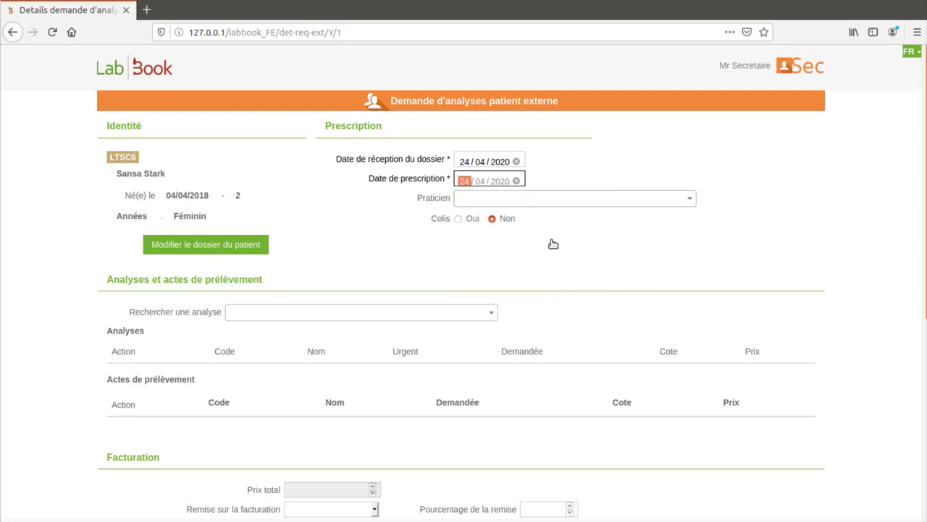
click(540, 198)
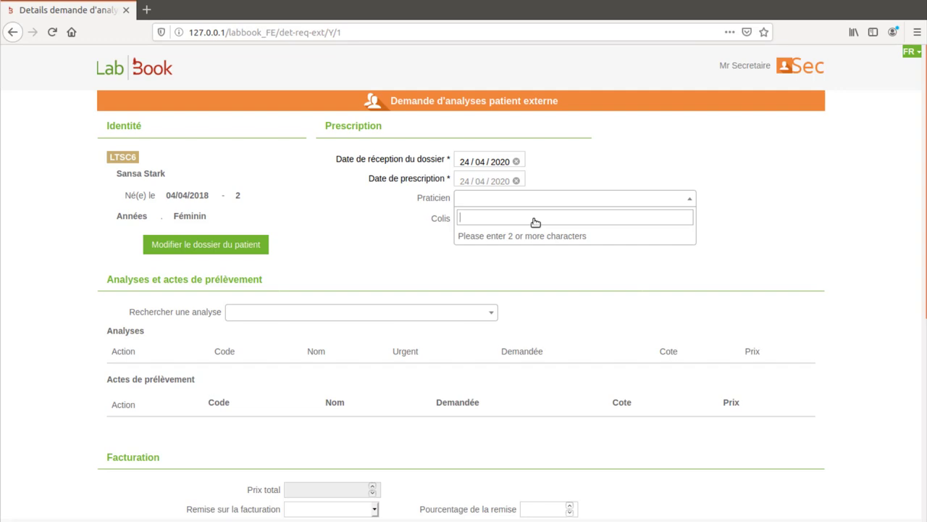
click(732, 213)
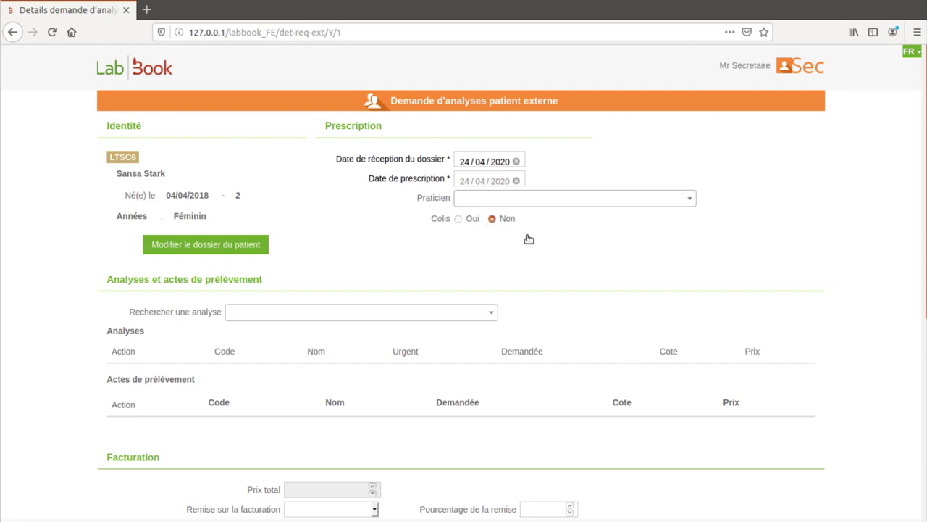
scroll(527, 243, down, 1)
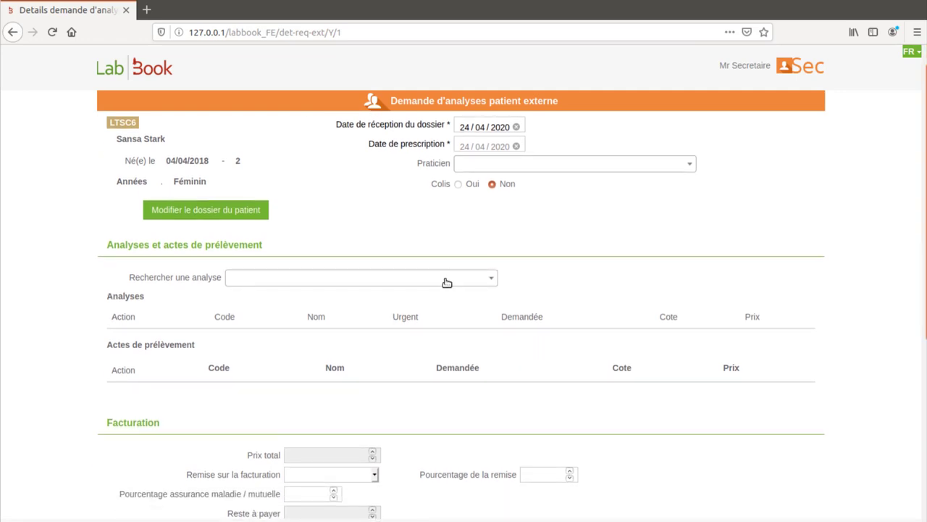
- Search 'glucose' and add analysis [B005] Glucose, bringing the total to 12000
click(423, 281)
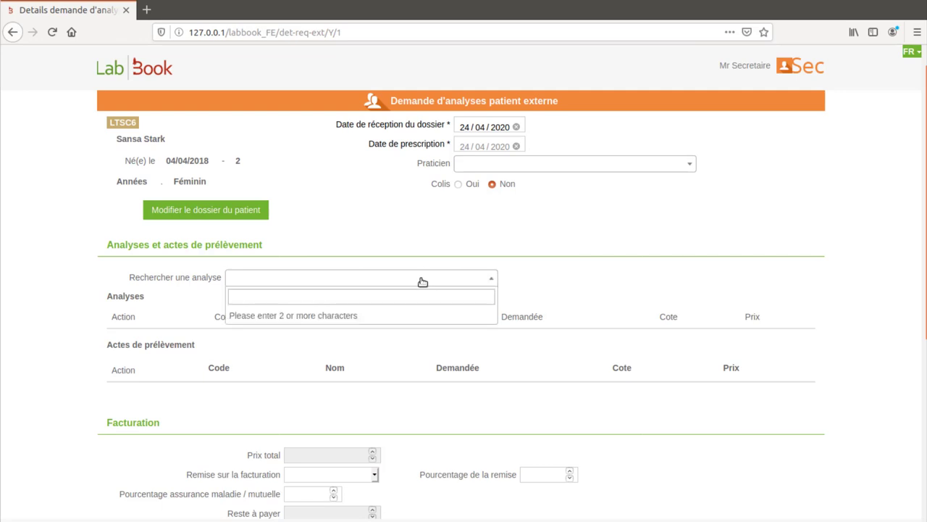
text(glu)
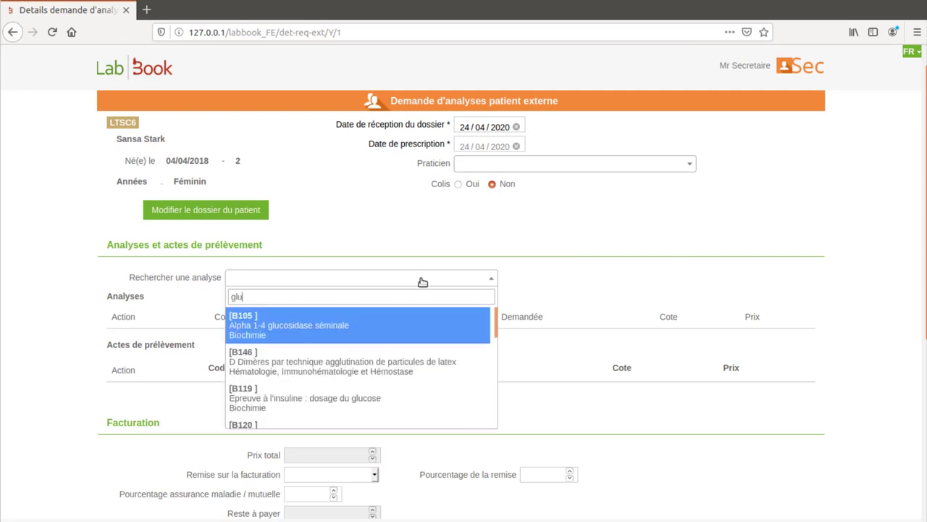
text(co)
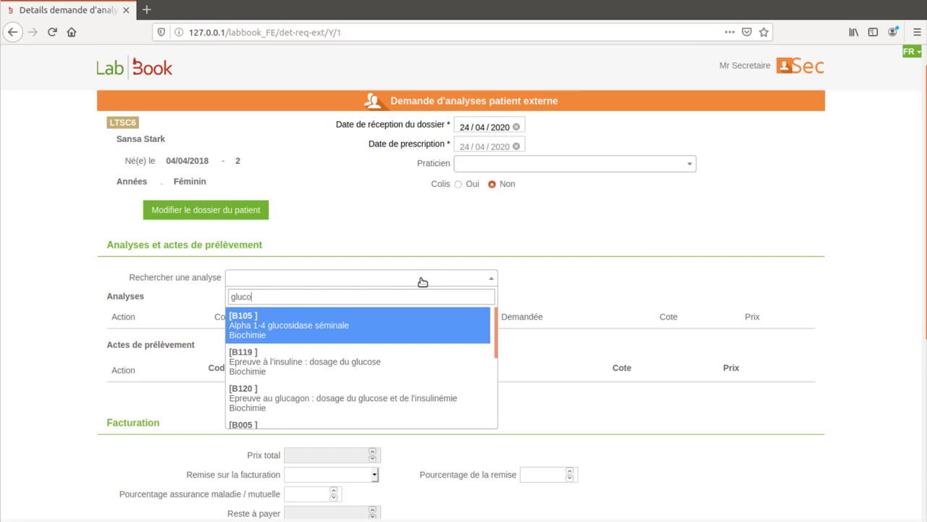
text(se)
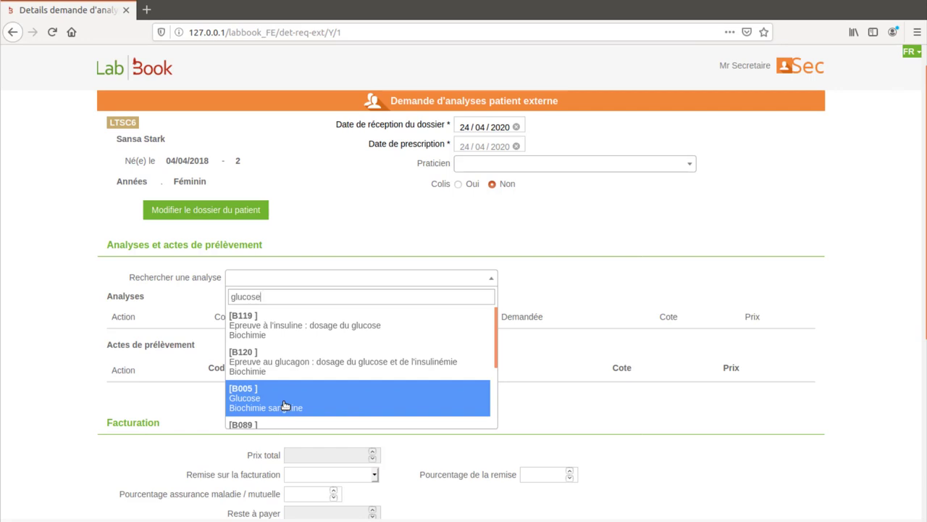
click(285, 405)
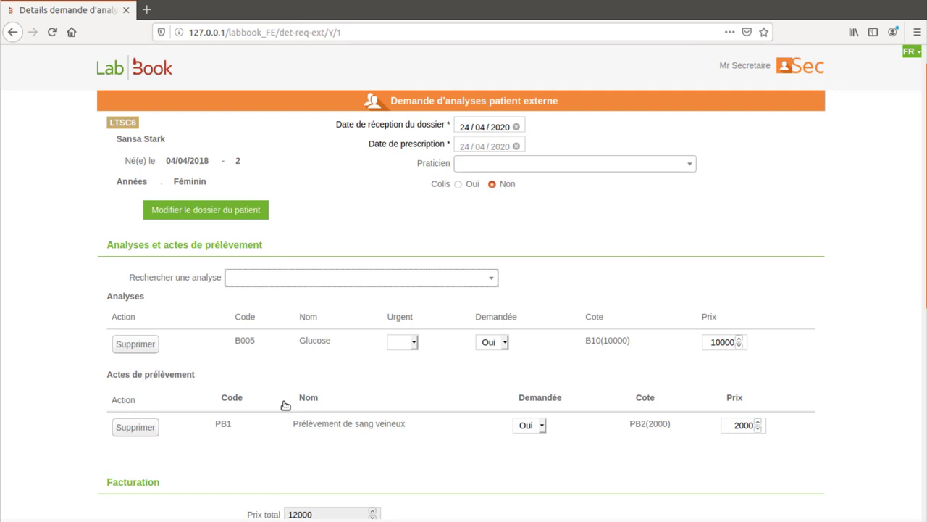
scroll(285, 405, down, 1)
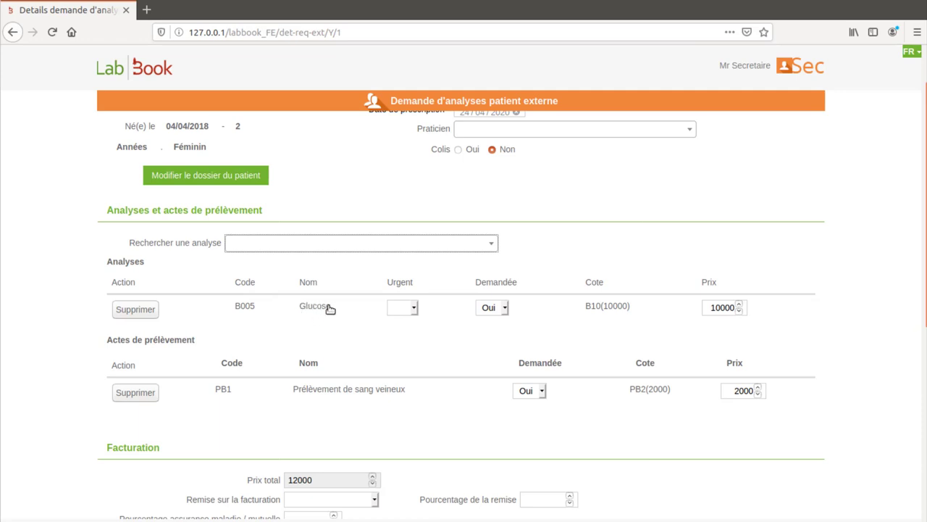
scroll(329, 308, down, 1)
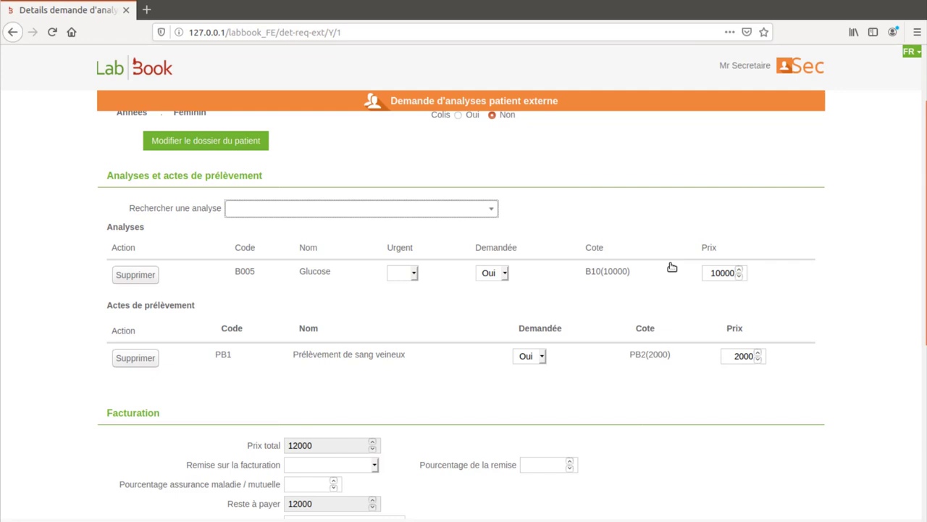
scroll(672, 267, down, 2)
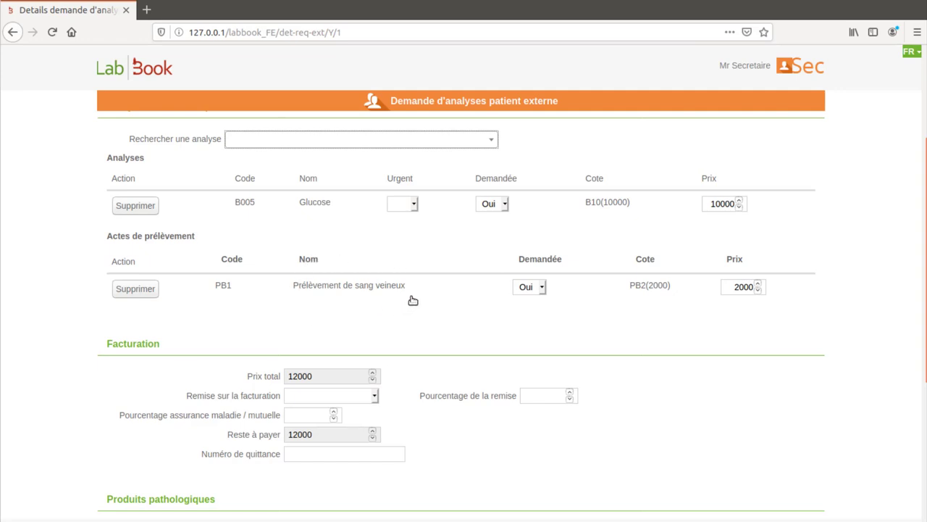
scroll(413, 300, down, 2)
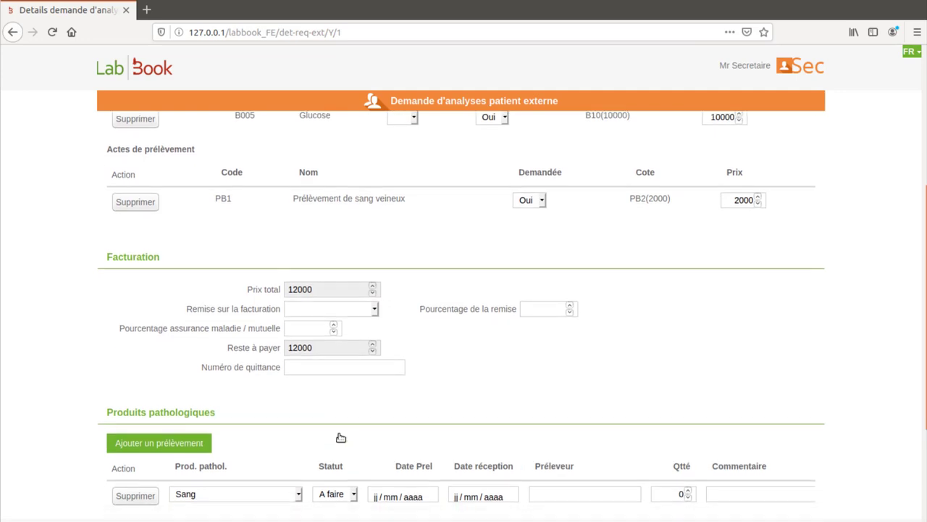
scroll(341, 437, down, 1)
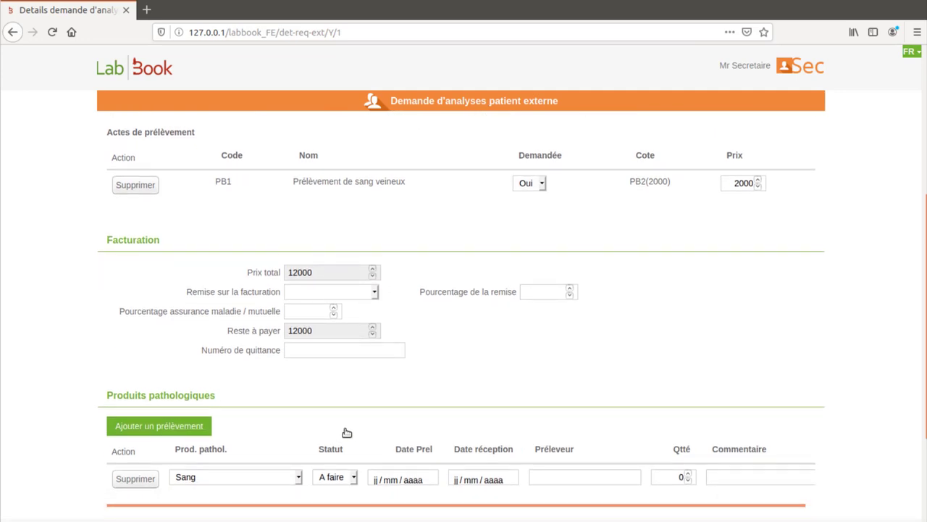
scroll(347, 432, down, 2)
scroll(349, 435, down, 3)
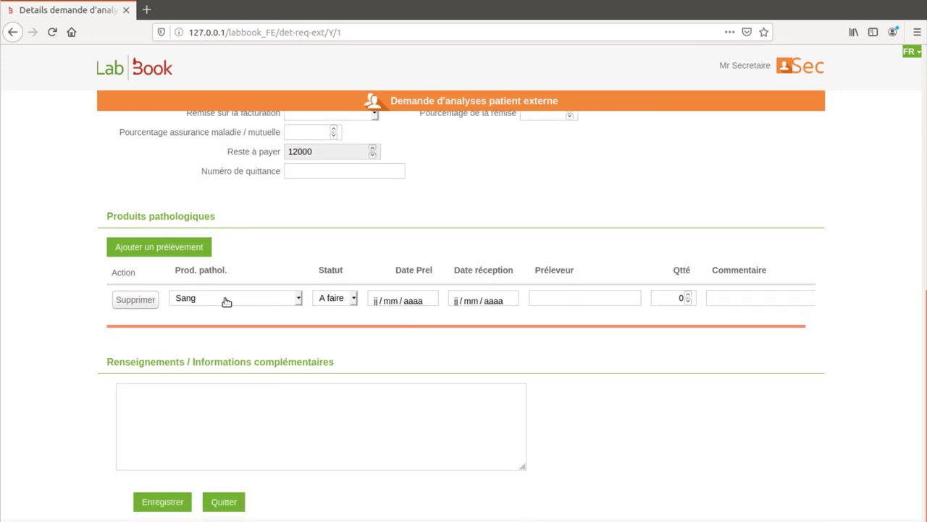
- Mark the blood sample as Fait with sampling date 24/04/2020
click(347, 300)
click(342, 329)
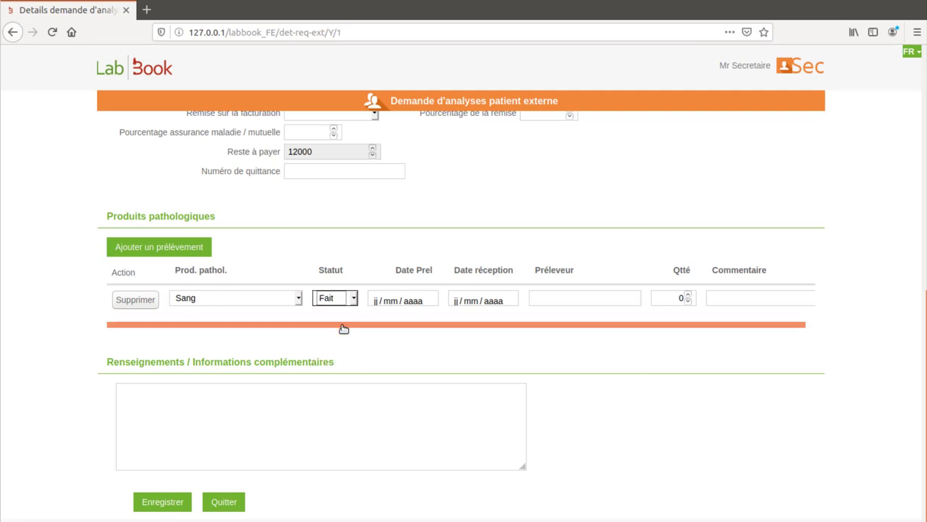
click(389, 302)
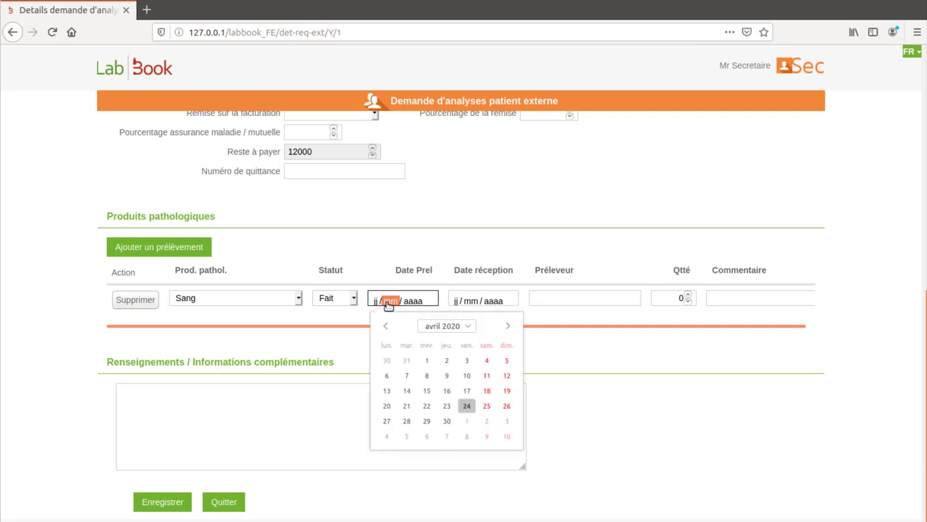
click(466, 408)
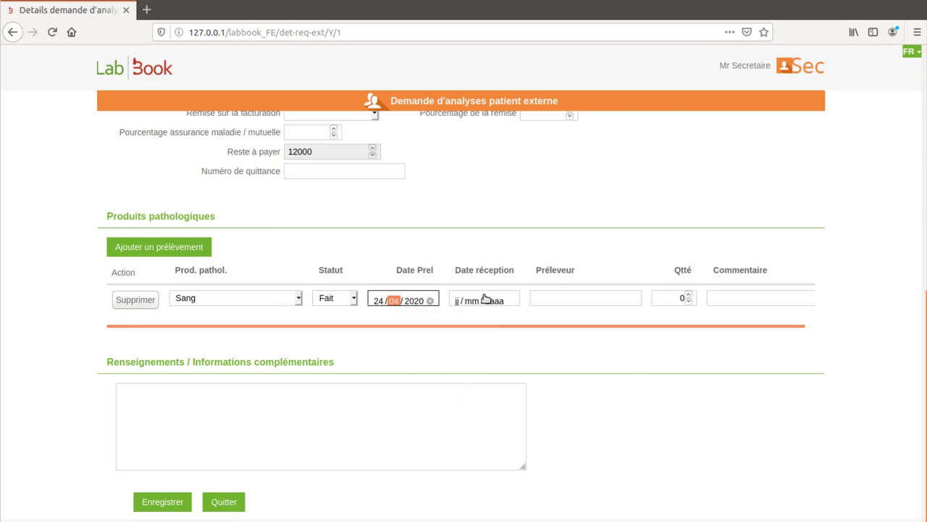
- Pass through the Préleveur and Renseignements fields, then save the request
click(545, 304)
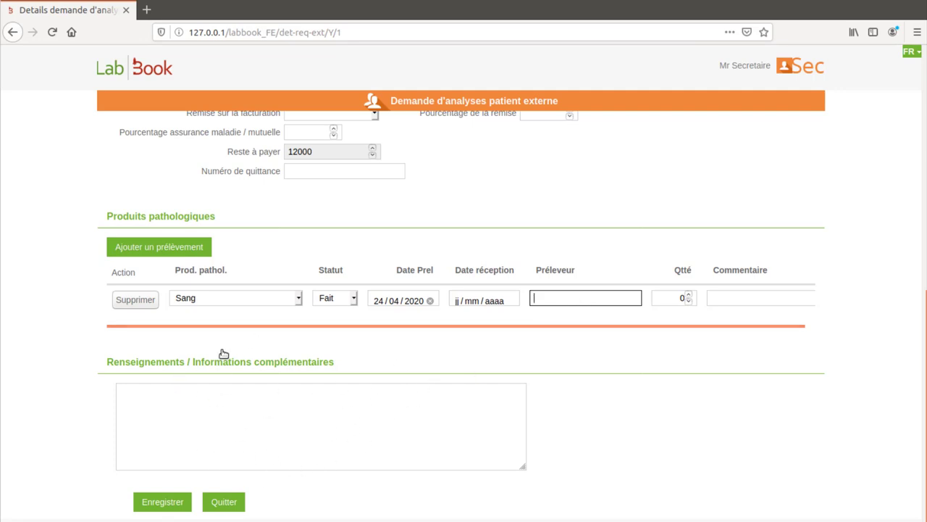
click(265, 404)
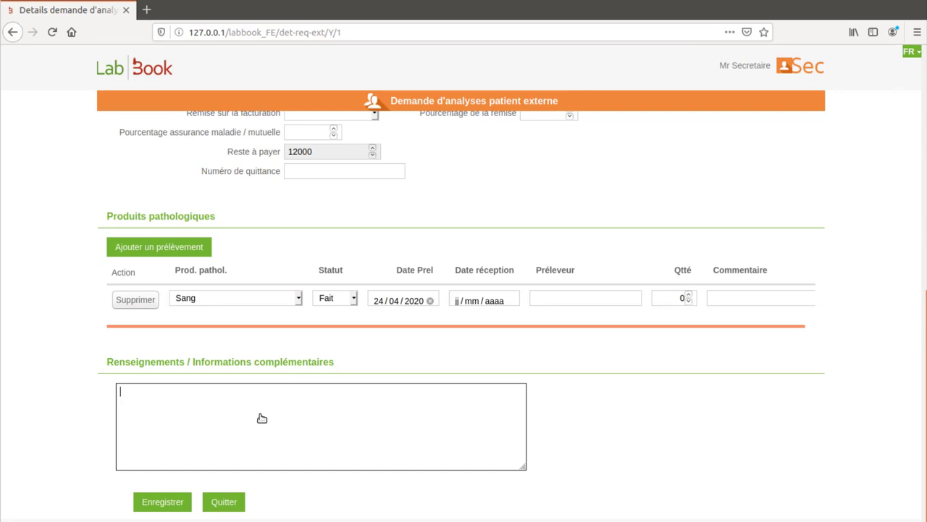
click(173, 505)
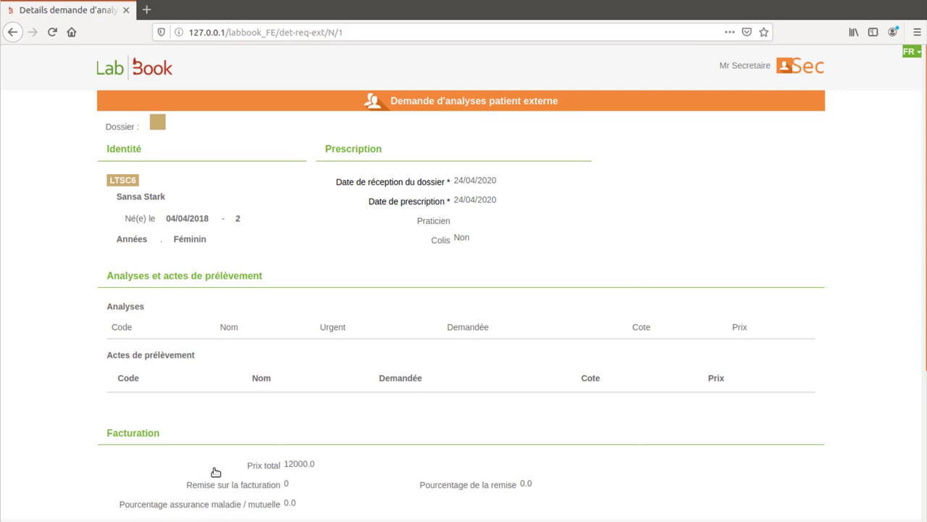
- Validate the saved request from the bottom of its read-only summary
scroll(218, 464, down, 3)
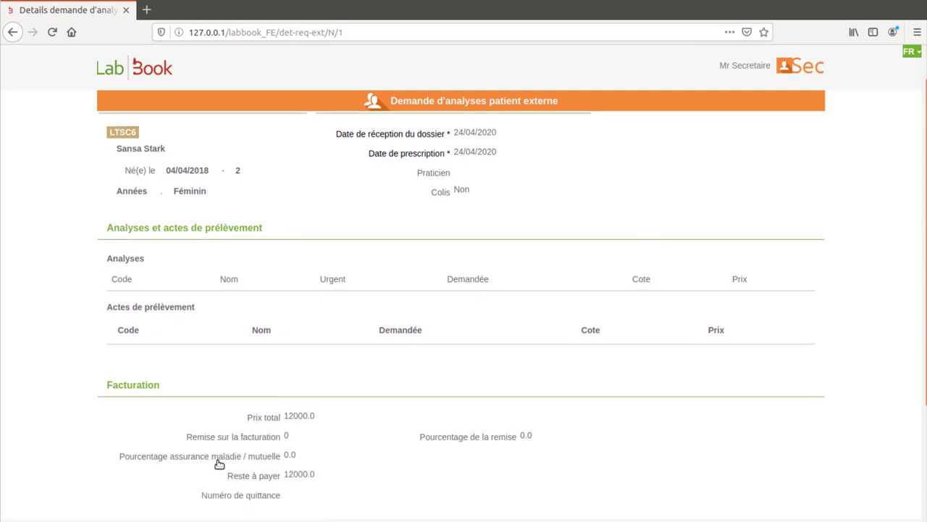
scroll(220, 463, down, 2)
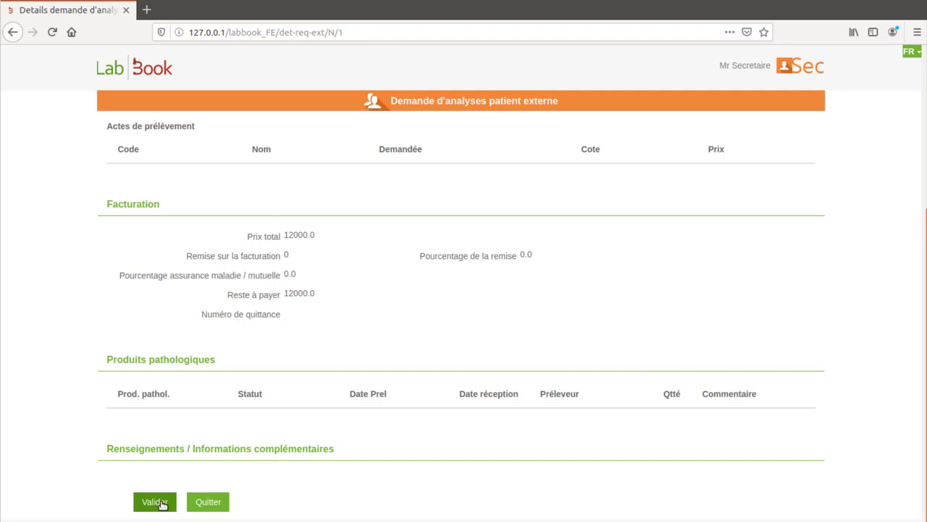
click(162, 502)
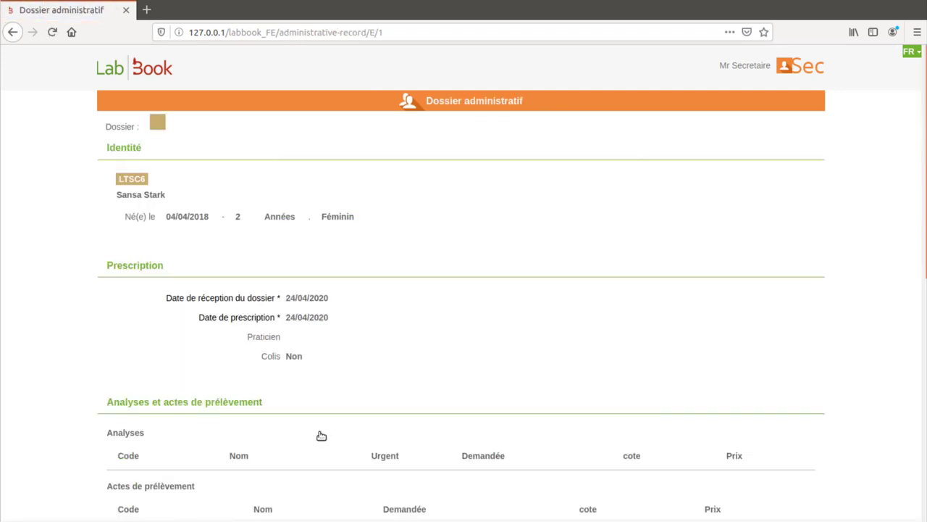
- Review the administrative record, try document attachment and Code barre, then quit to Accueil
scroll(341, 392, down, 3)
scroll(341, 392, down, 10)
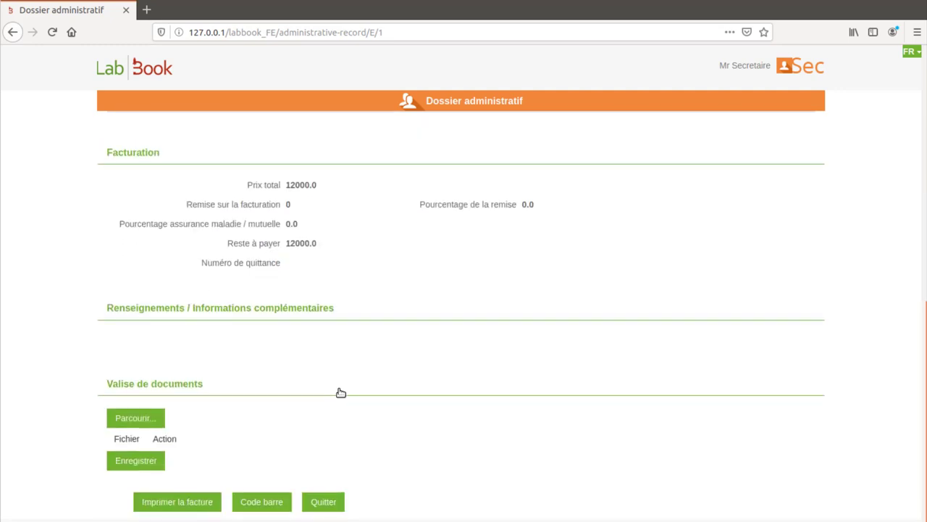
click(134, 418)
click(142, 416)
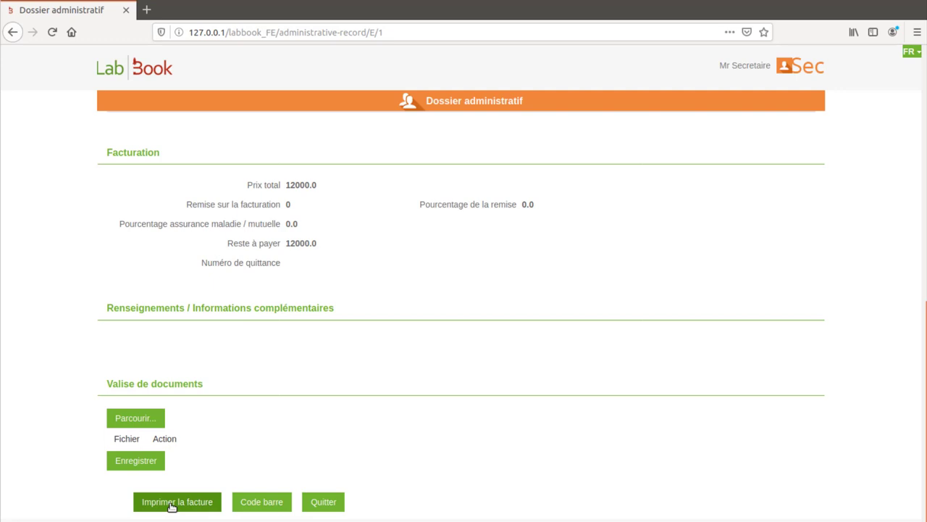
click(243, 497)
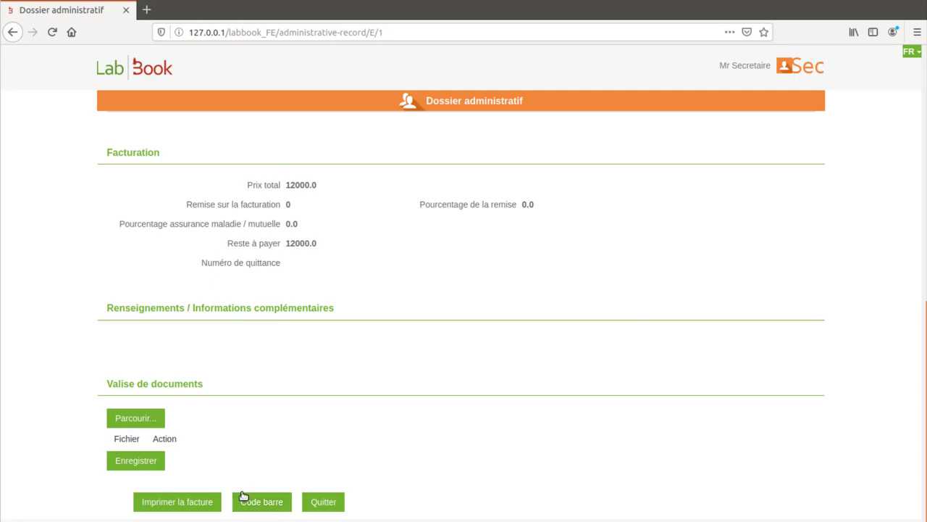
click(323, 502)
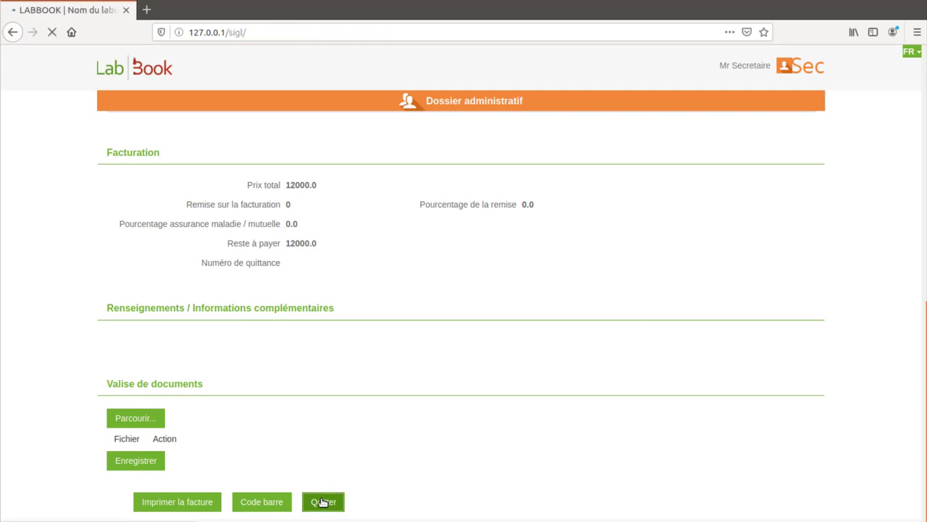